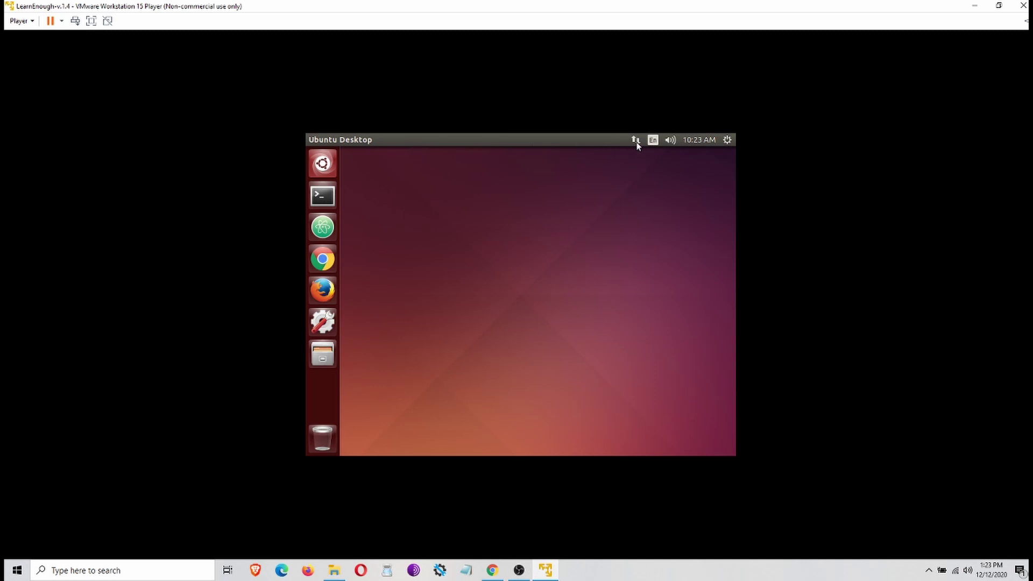
# - Open Virtual Machine Settings from the Player > Manage menu
pyautogui.click(25, 21)
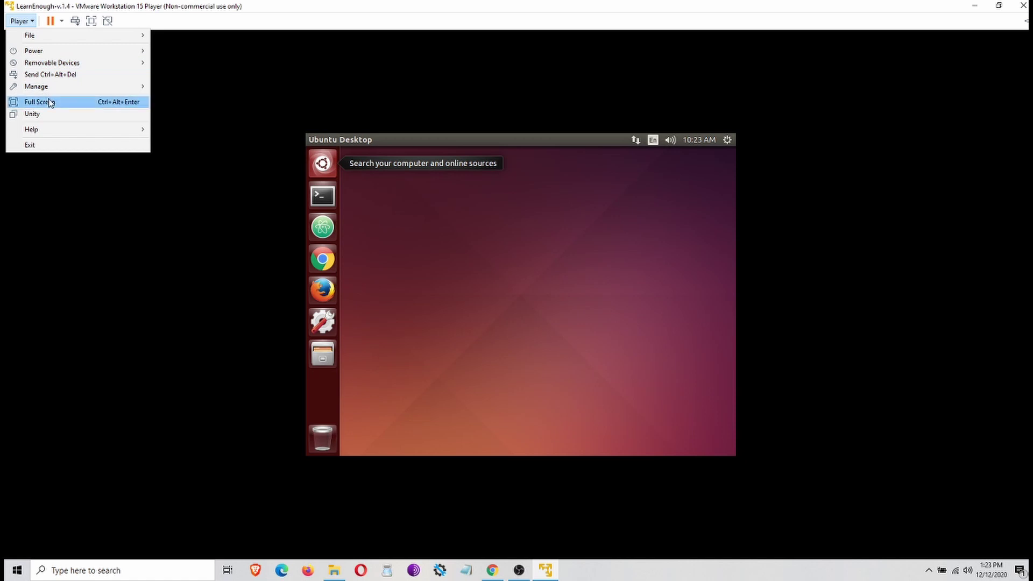
pyautogui.moveTo(37, 87)
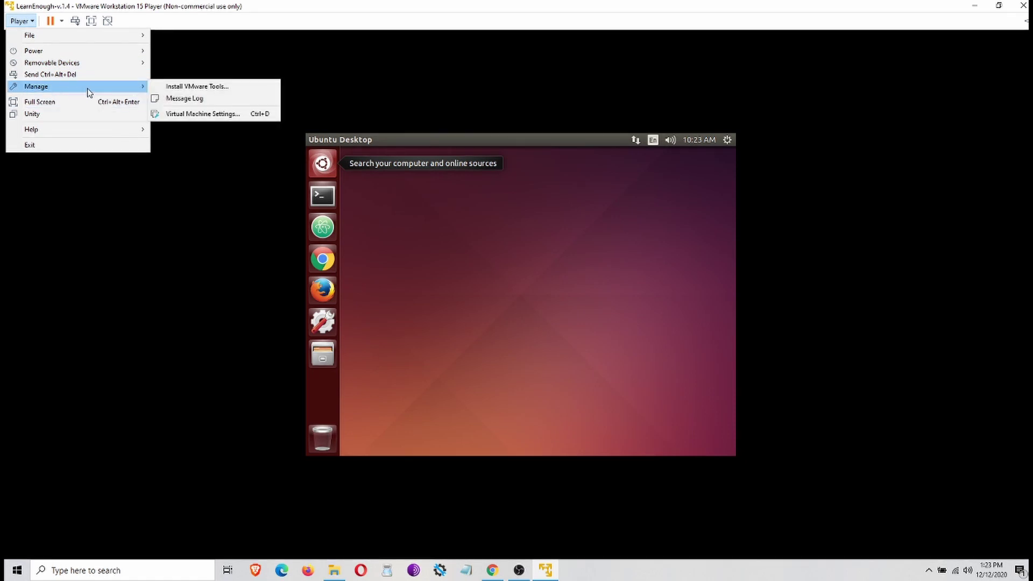
pyautogui.click(198, 114)
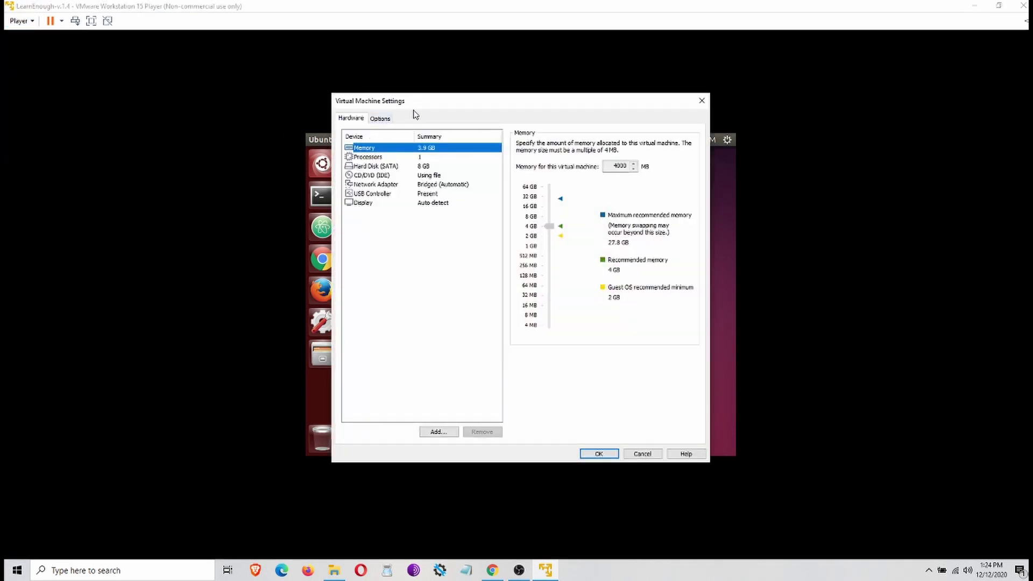
# - Set the Network Adapter to Bridged with 'Replicate physical network connection state' enabled
pyautogui.click(389, 187)
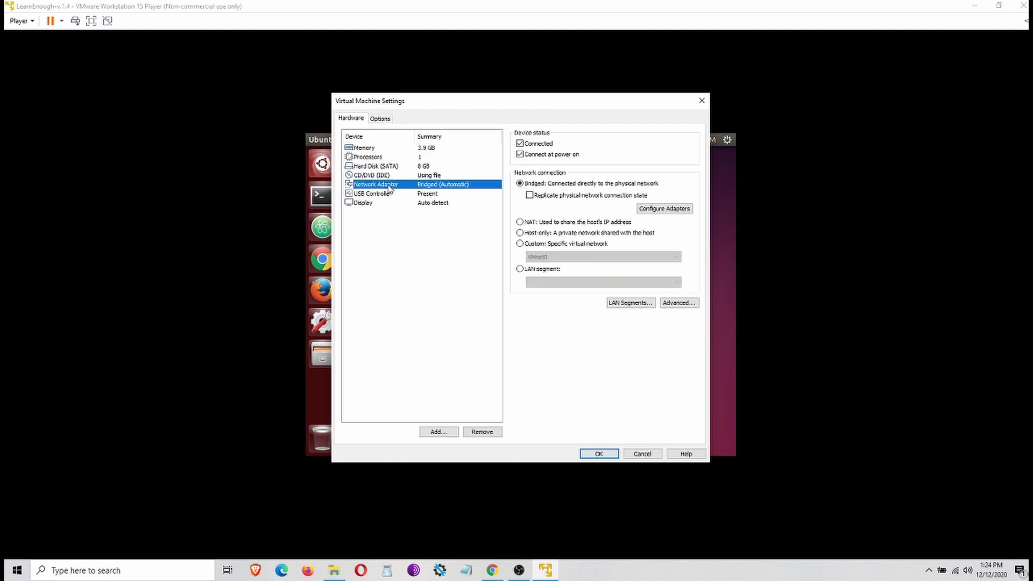
pyautogui.click(520, 185)
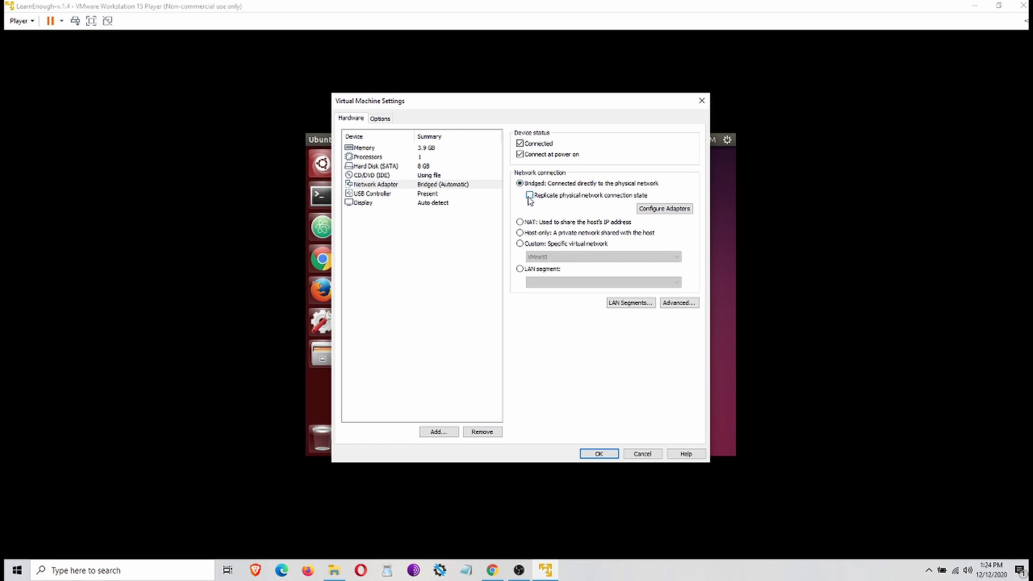
pyautogui.click(530, 195)
# - Open the Automatic Bridging Settings list of host adapters via Configure Adapters
pyautogui.click(671, 212)
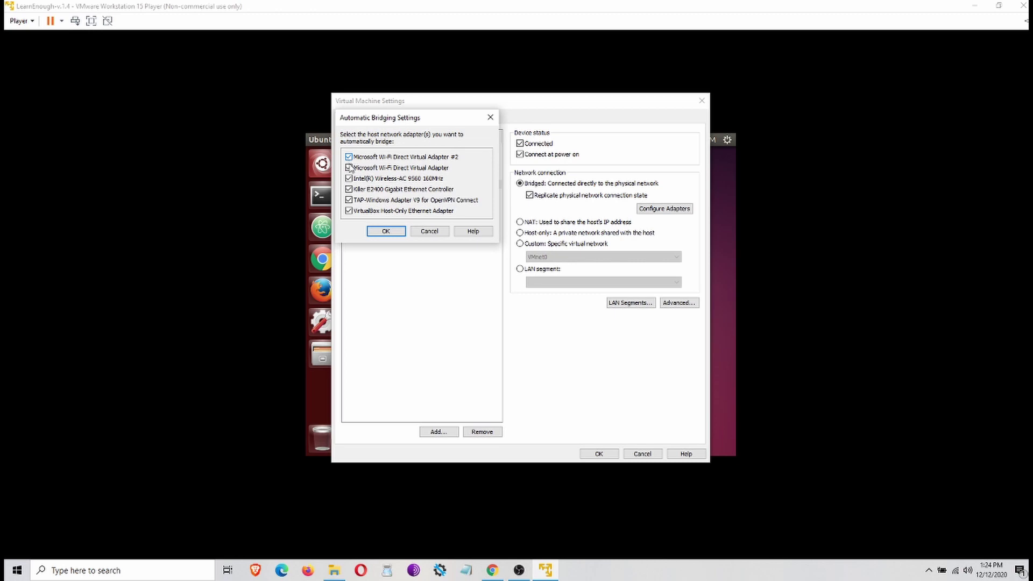
# - Search Windows for 'device manager' and open Device Manager
pyautogui.click(112, 570)
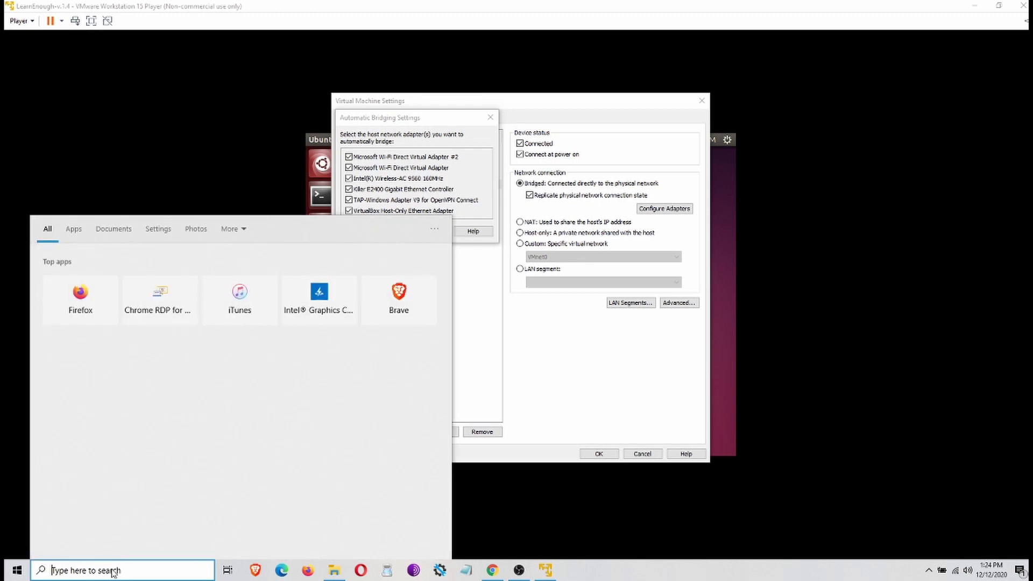
pyautogui.write('dev')
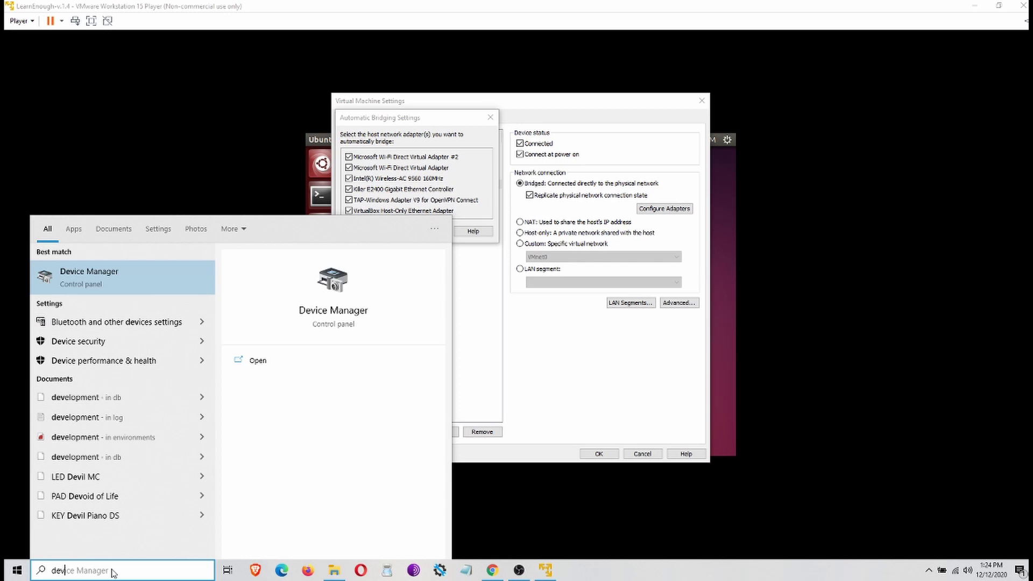
pyautogui.press('BackSpace')
pyautogui.press('BackSpace')
pyautogui.press('BackSpace')
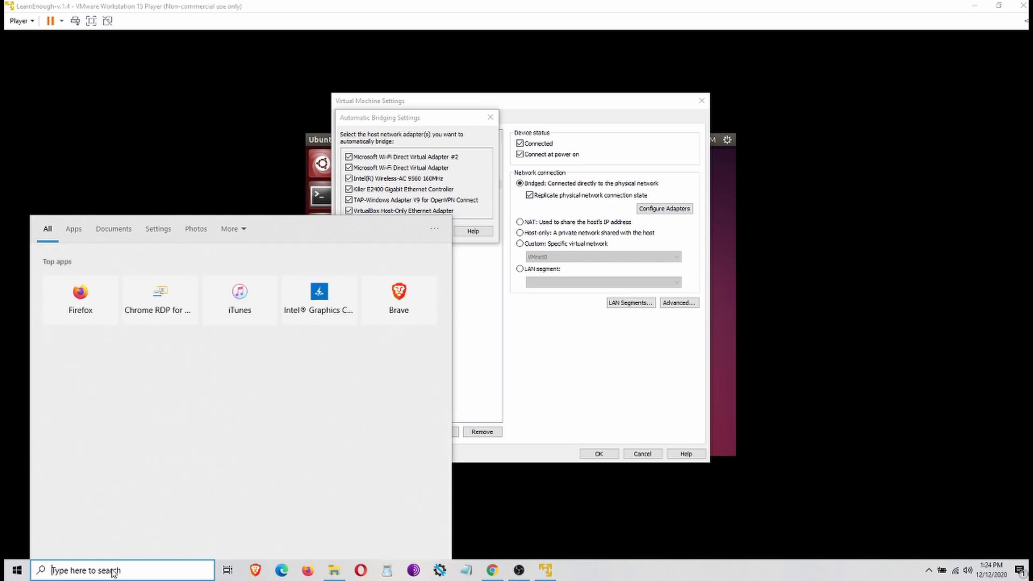
pyautogui.write('device')
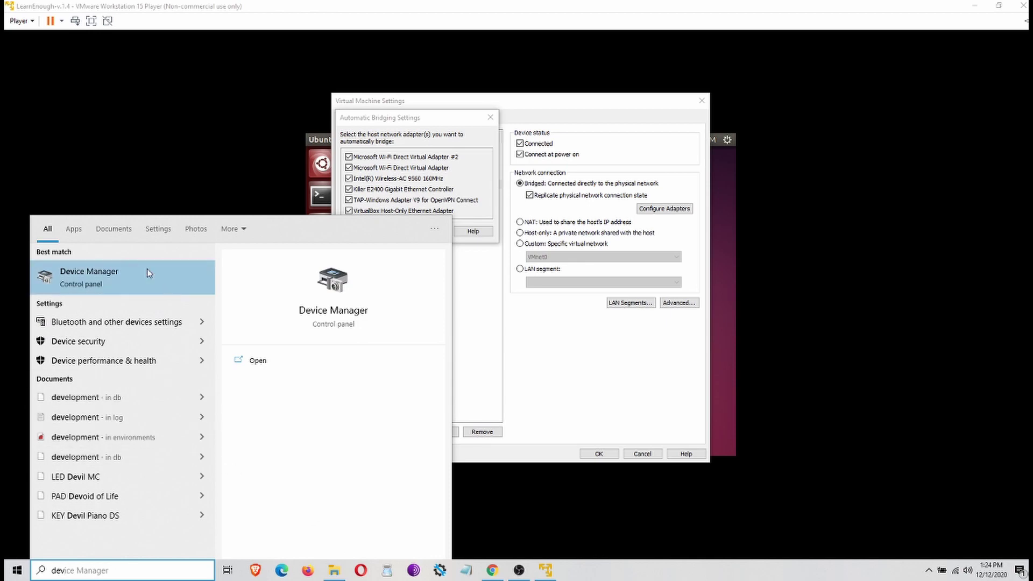
pyautogui.click(146, 273)
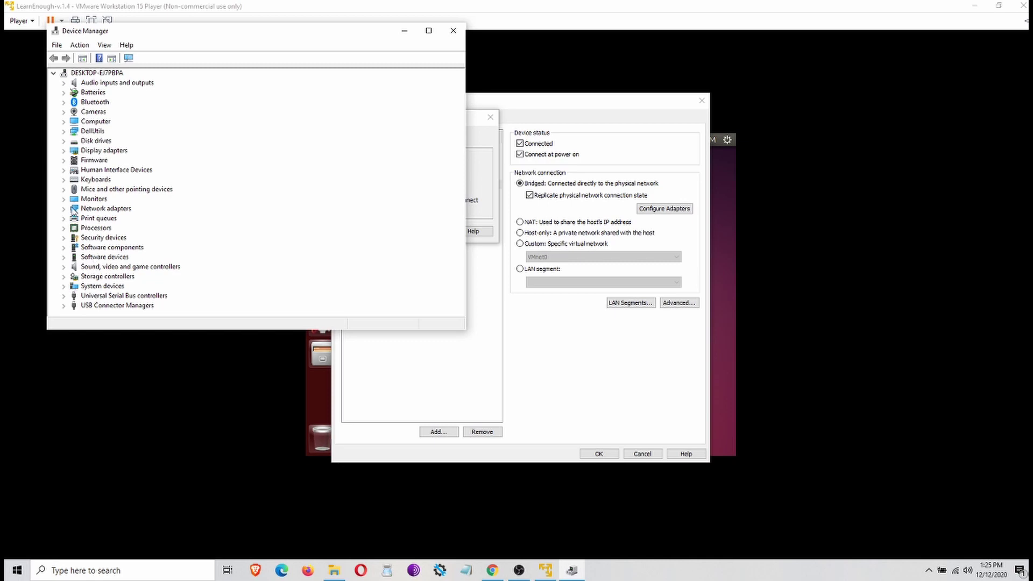
# - Expand Network adapters in Device Manager and uncheck the VirtualBox Host-Only adapter for bridging
pyautogui.click(64, 208)
pyautogui.scroll(-3, 159, 202)
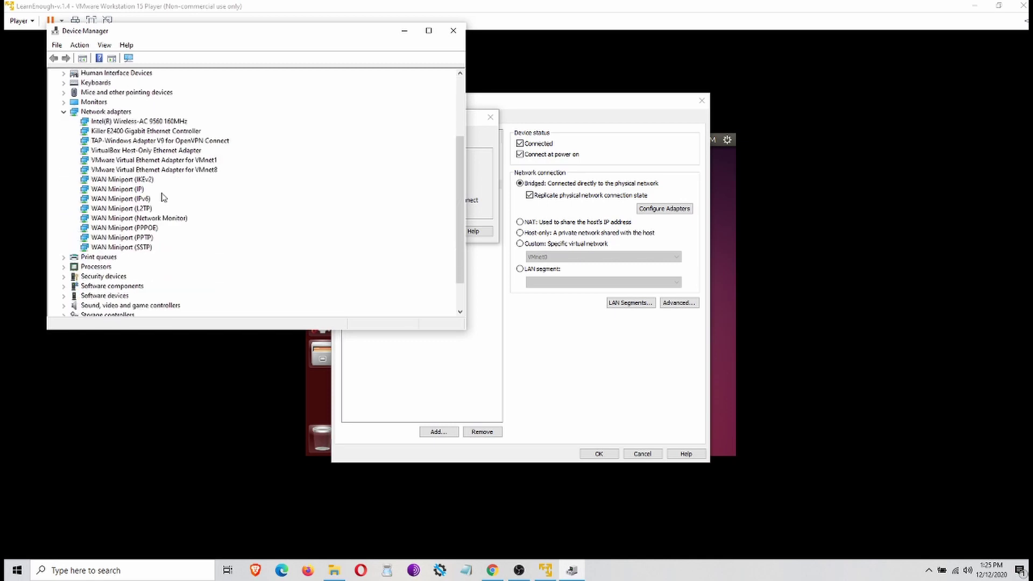
pyautogui.scroll(2, 162, 196)
pyautogui.moveTo(305, 36); pyautogui.dragTo(820, 51)
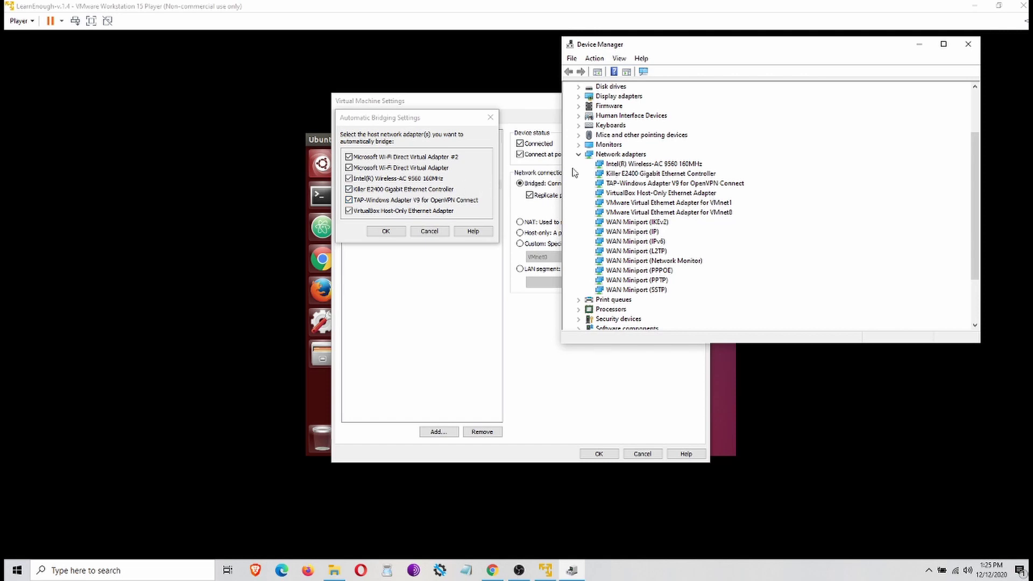
pyautogui.click(349, 210)
# - Uncheck the Microsoft Wi-Fi Direct adapters, confirm the bridging choices, and save the VM settings
pyautogui.click(349, 157)
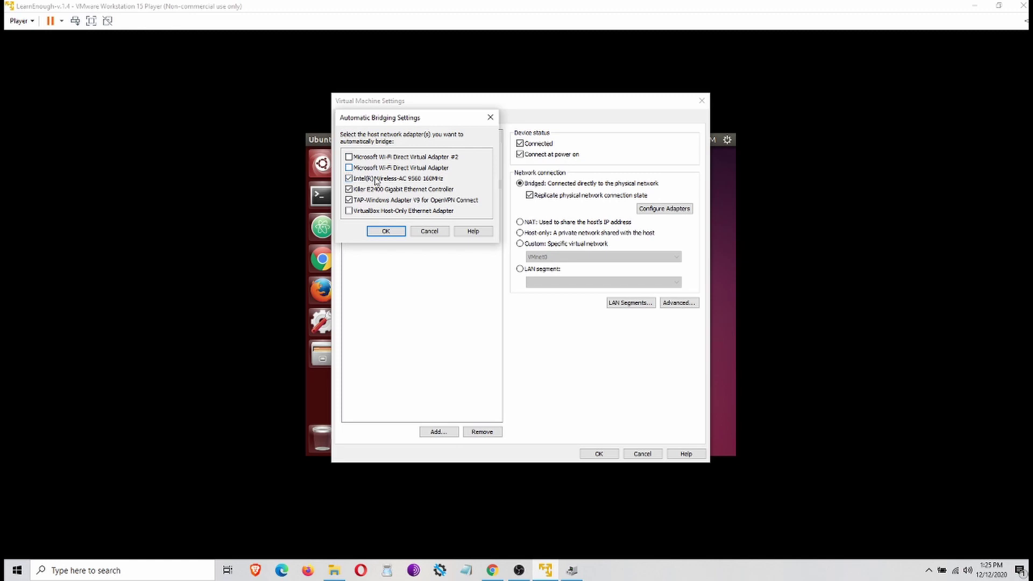
pyautogui.click(387, 232)
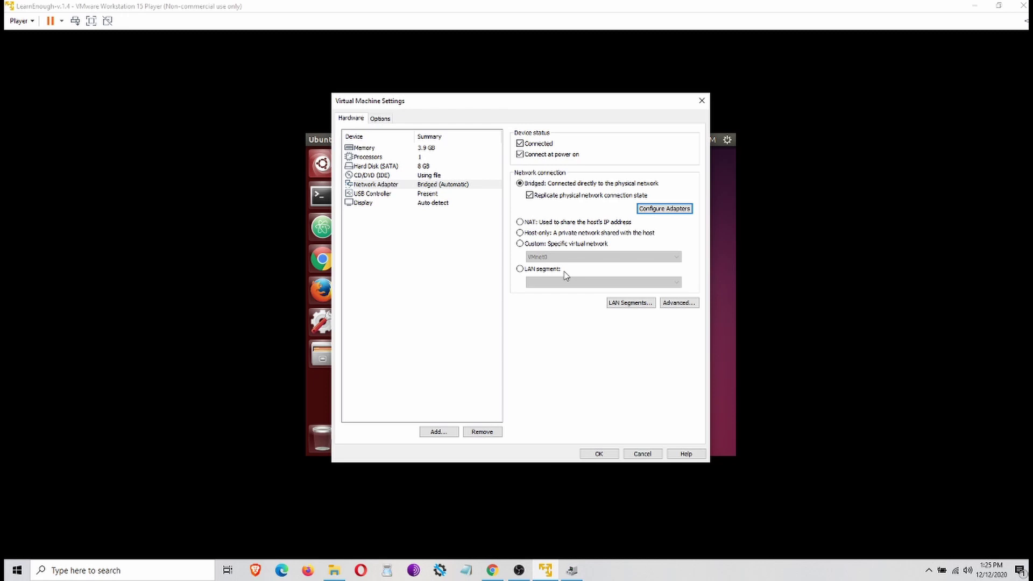
pyautogui.click(599, 456)
pyautogui.click(600, 454)
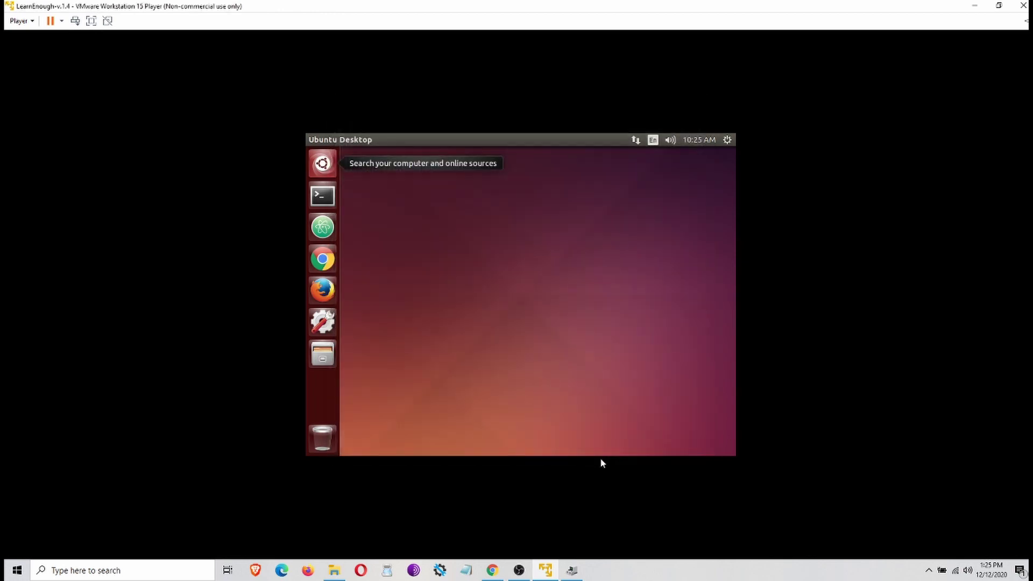
# - Disconnect Ubuntu's wired network, then reconnect Wired connection 1 and check its status
pyautogui.click(635, 141)
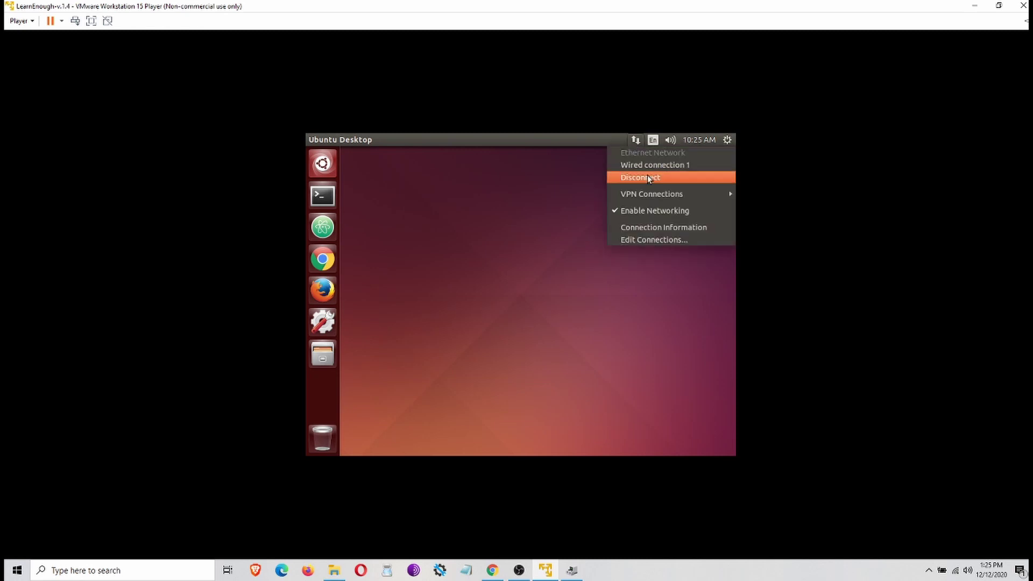
pyautogui.click(635, 141)
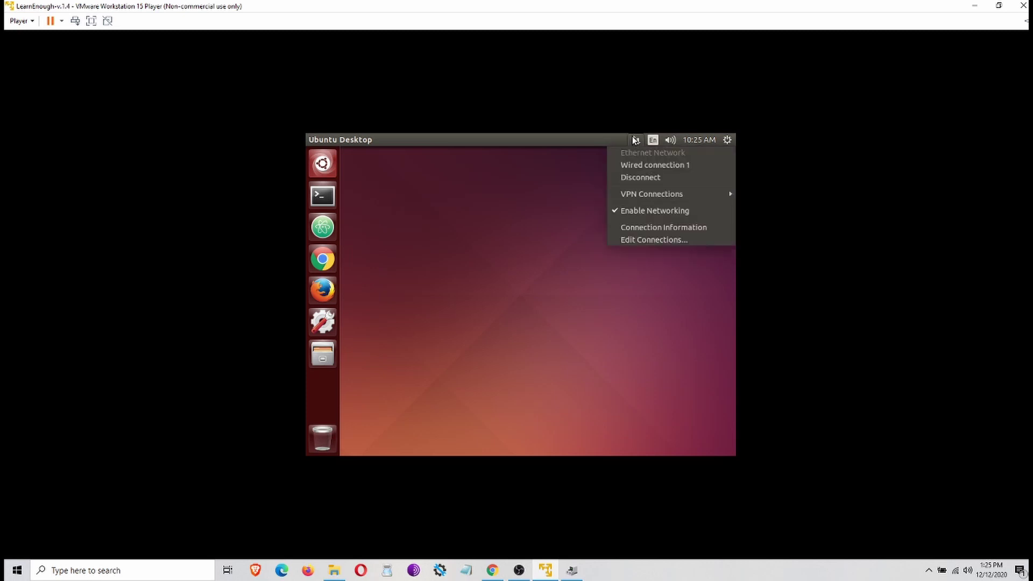
pyautogui.click(637, 177)
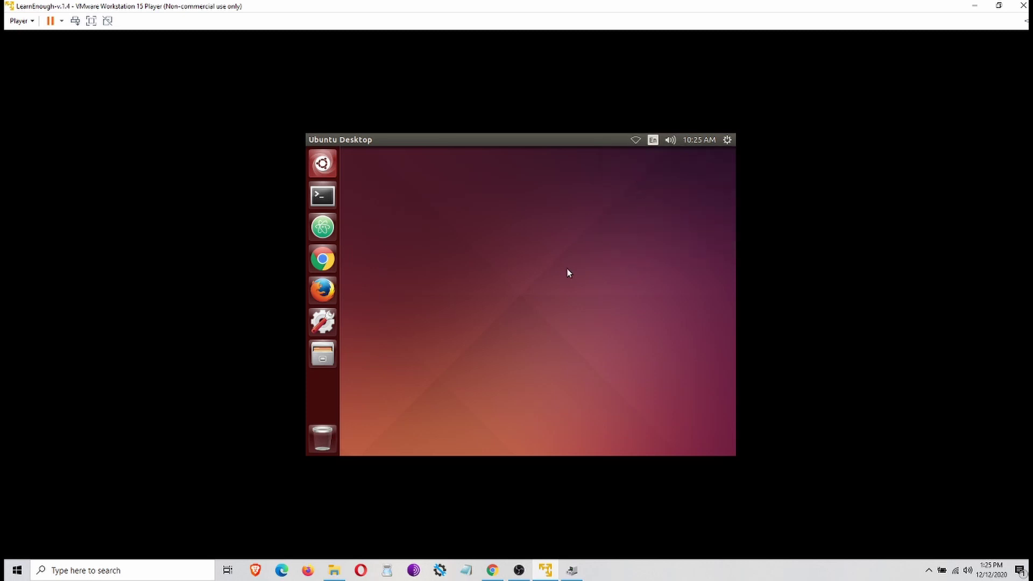
pyautogui.click(637, 142)
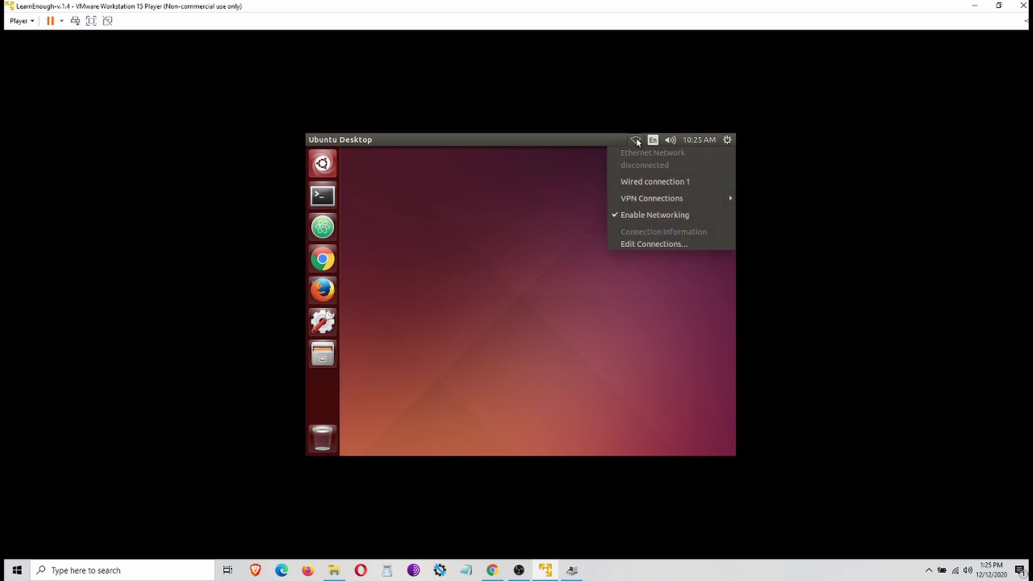
pyautogui.click(665, 182)
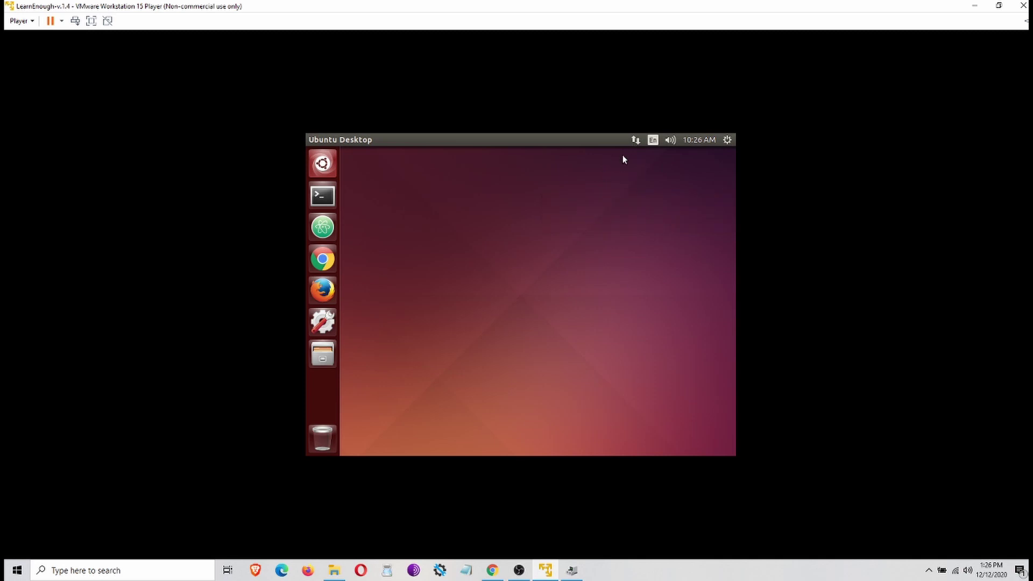
pyautogui.click(634, 140)
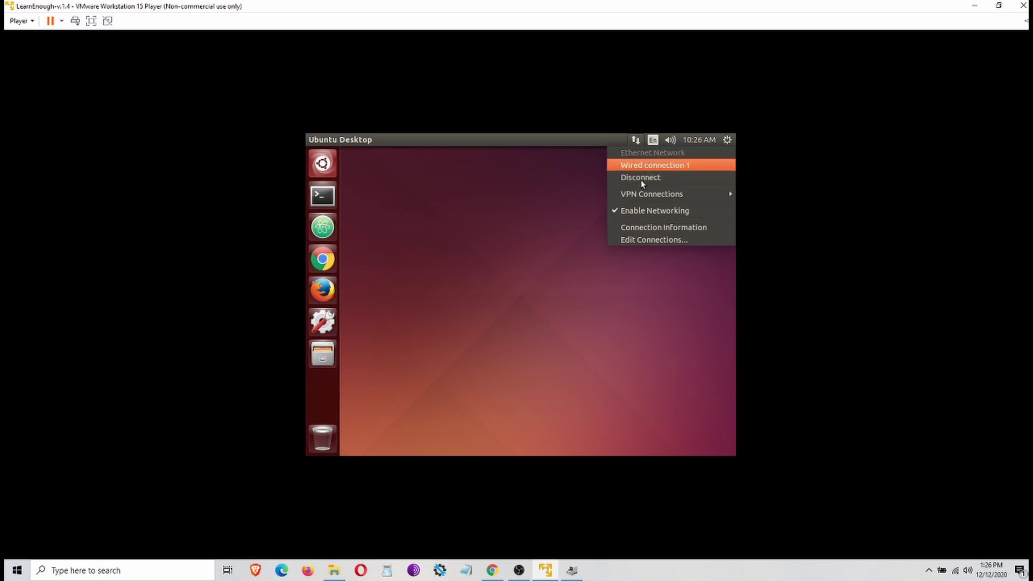
pyautogui.click(639, 143)
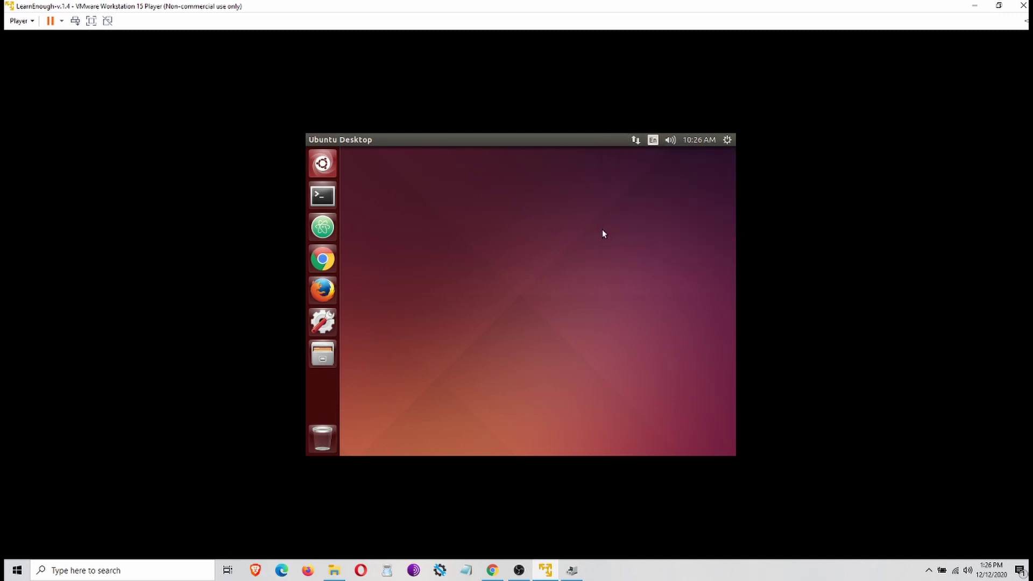